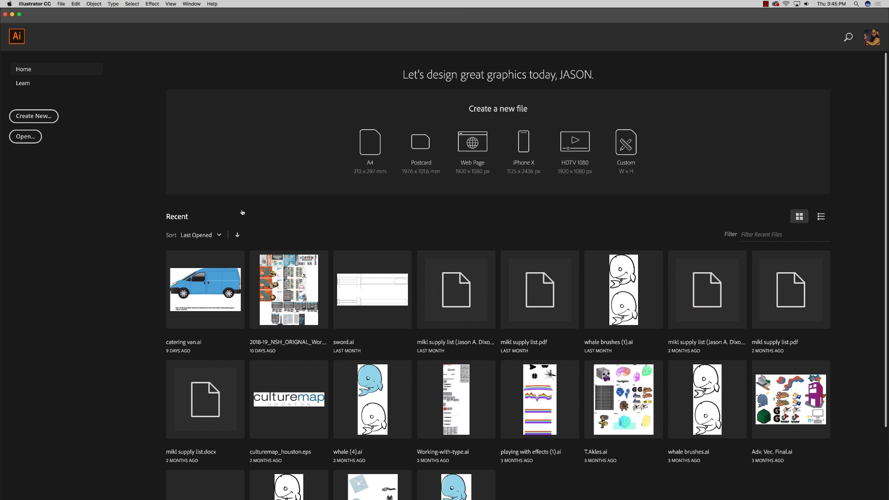
Switch to Finder and enlarge the window showing the images in the project 1 folder
{"action": "key", "text": "super+Tab"}
{"action": "key", "text": "super+Tab"}
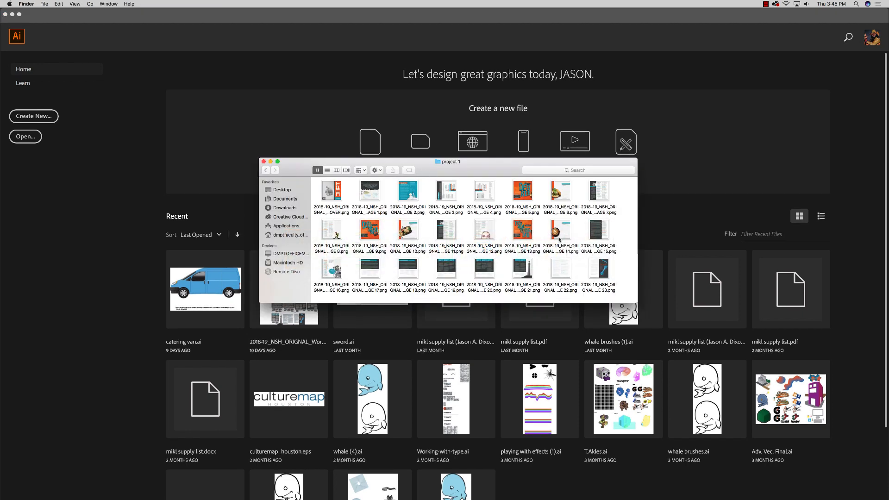
{"action": "left_click_drag", "start_coordinate": [637, 302], "coordinate": [644, 329]}
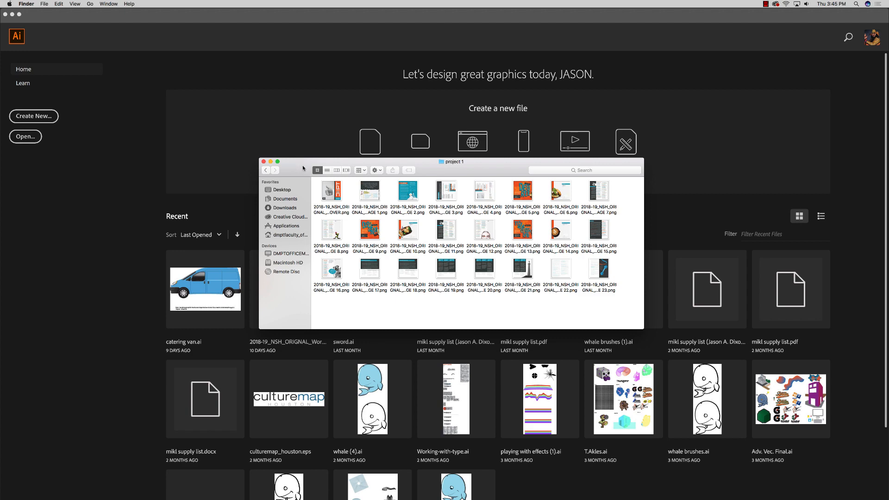
Launch Adobe Bridge CC 2019 and use its Output workspace
{"action": "key", "text": "F4"}
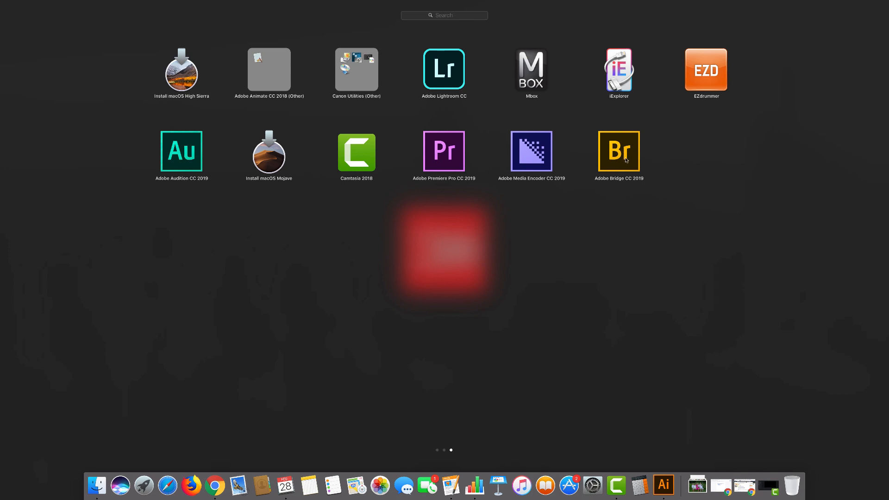
{"action": "left_click", "coordinate": [627, 159]}
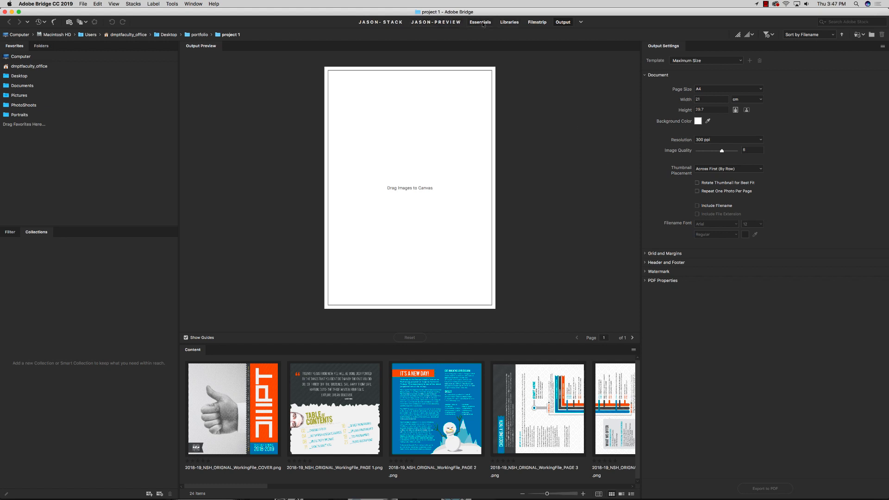
{"action": "left_click", "coordinate": [193, 4]}
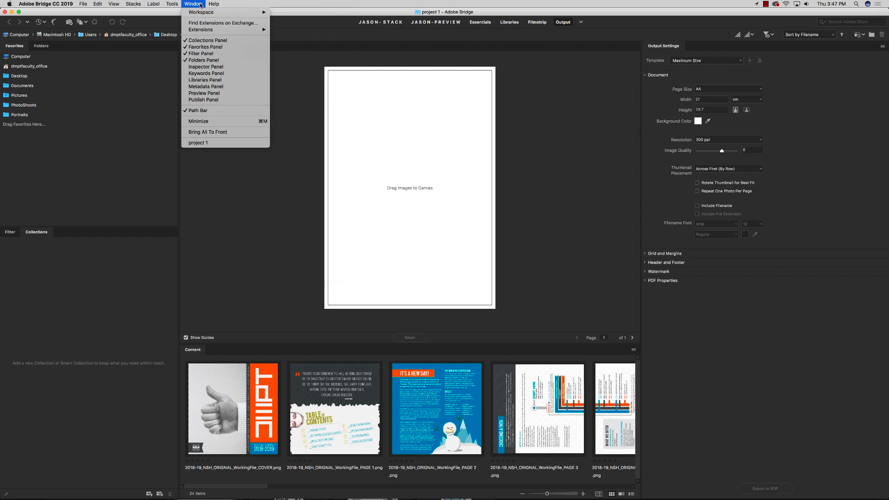
{"action": "mouse_move", "coordinate": [201, 12]}
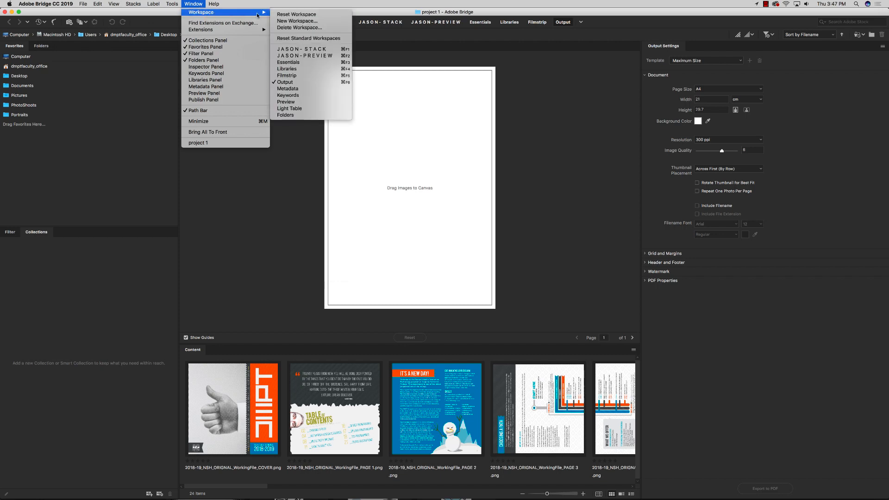
{"action": "left_click", "coordinate": [296, 85]}
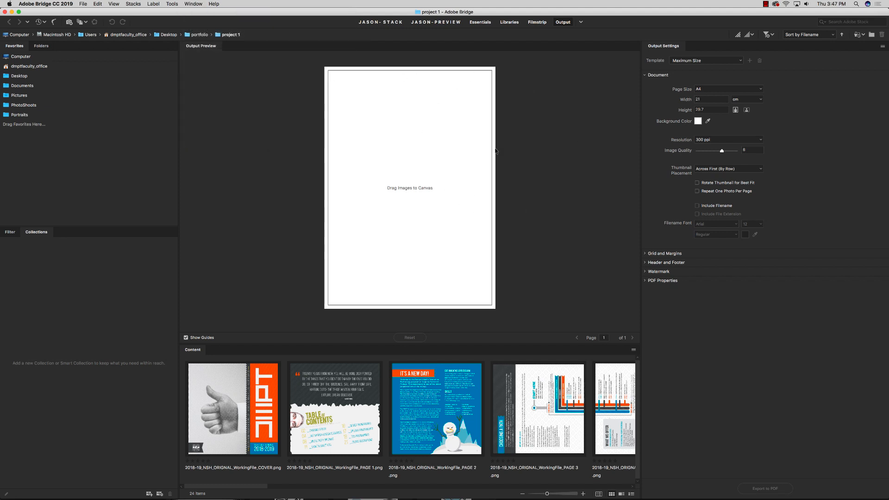
Show the Finder files in columns and load the project 1 folder from portfolio into Adobe Bridge
{"action": "left_click", "coordinate": [22, 86]}
{"action": "key", "text": "super+Tab"}
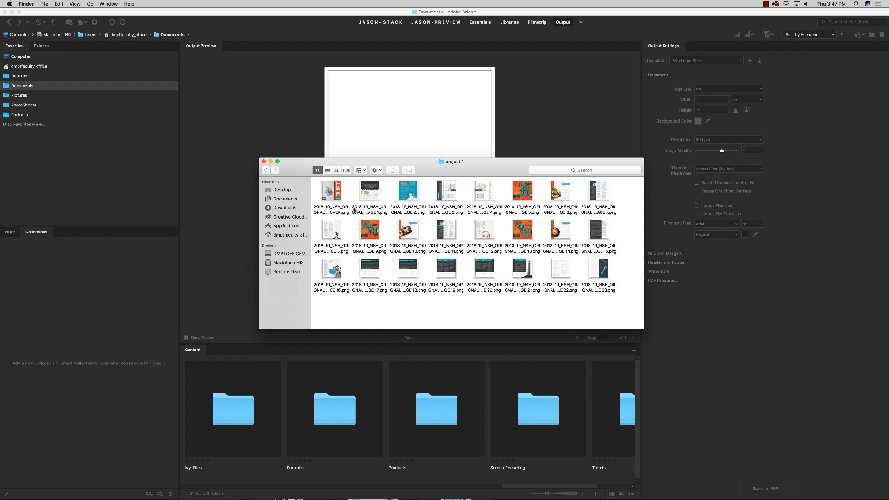
{"action": "left_click", "coordinate": [336, 170]}
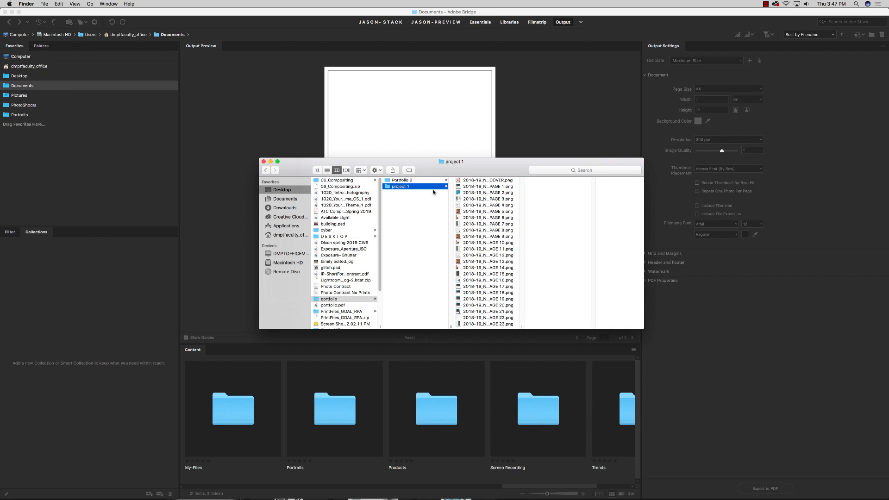
{"action": "left_click_drag", "start_coordinate": [402, 189], "coordinate": [672, 487]}
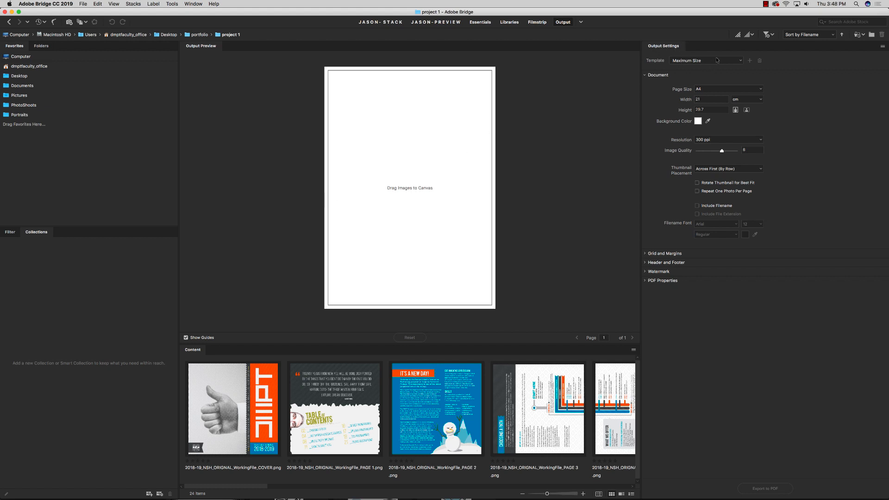
Choose the Maximum Size output template and set the page size to Letter
{"action": "left_click", "coordinate": [731, 62]}
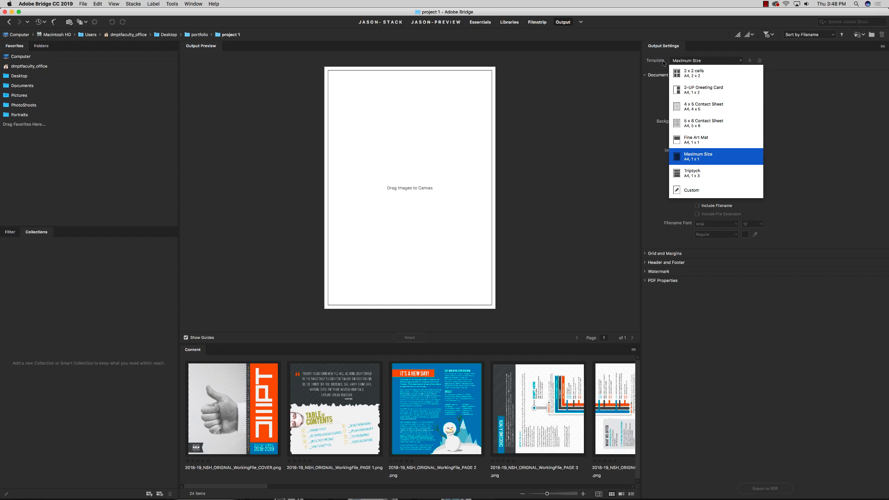
{"action": "left_click", "coordinate": [714, 158]}
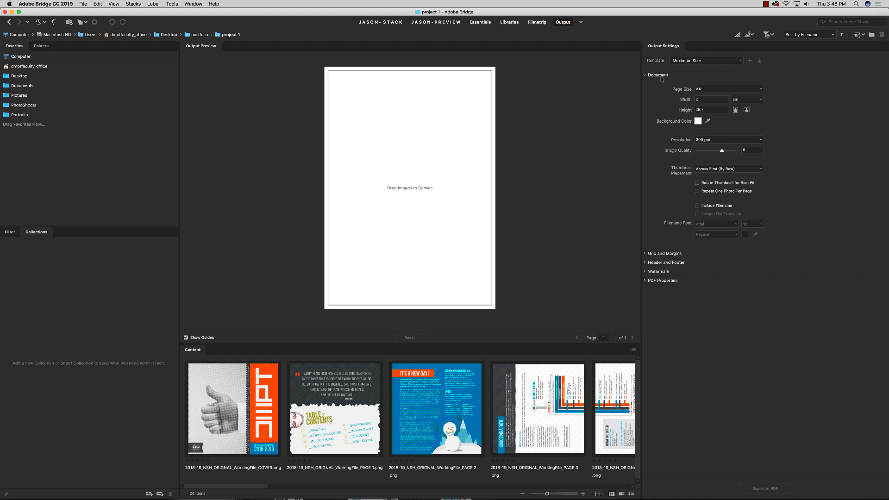
{"action": "left_click", "coordinate": [713, 90]}
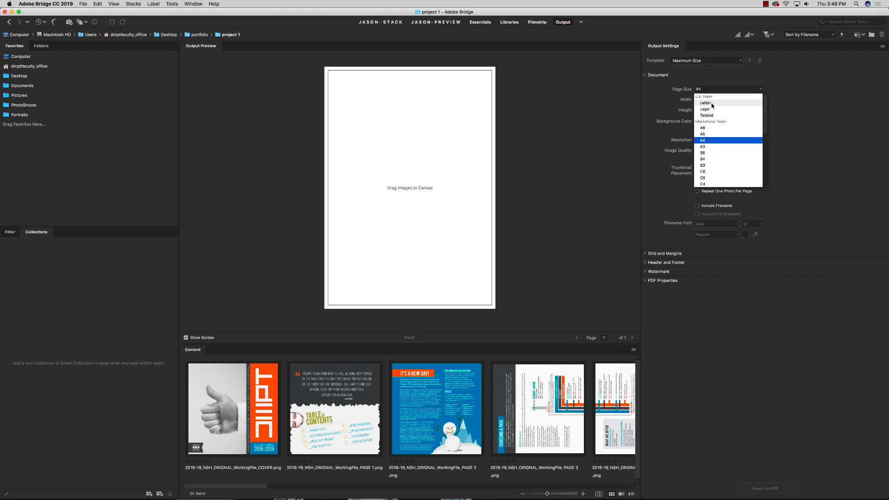
{"action": "left_click", "coordinate": [713, 103]}
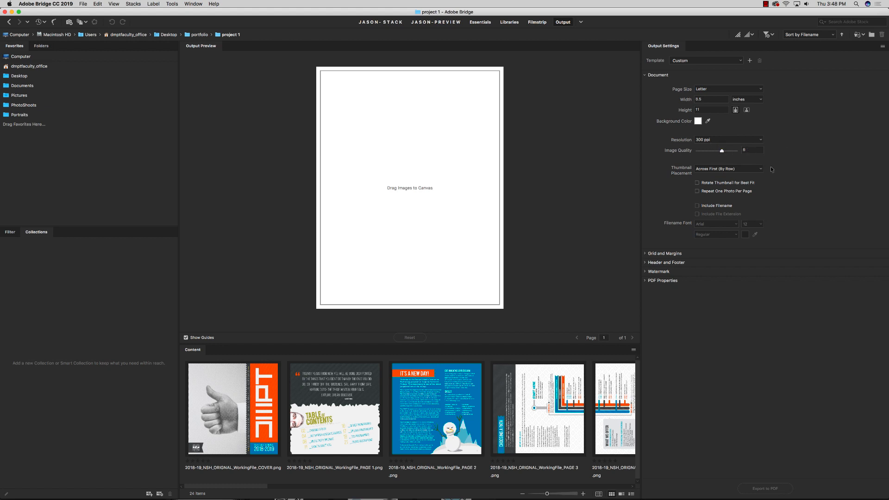
Check the grid and margin settings, and include a right-aligned header reading "Your Name - 2115 Midterm Portfolio"
{"action": "left_click", "coordinate": [645, 76]}
{"action": "left_click", "coordinate": [645, 84]}
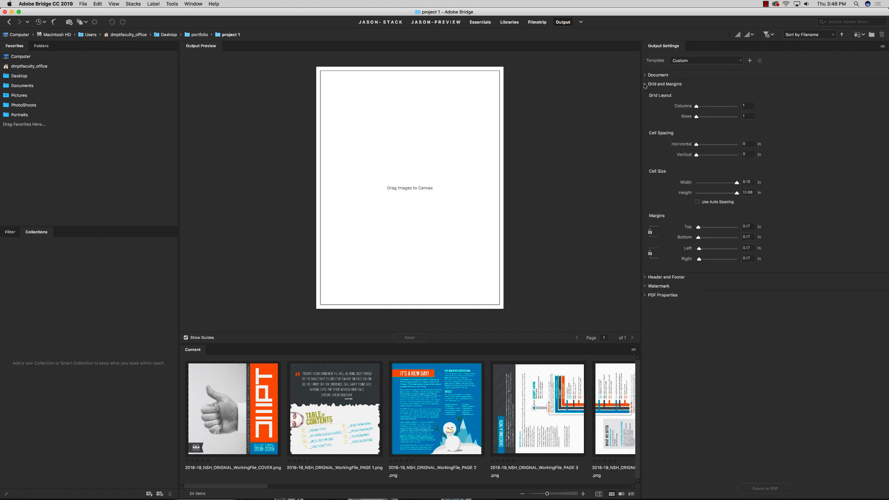
{"action": "left_click", "coordinate": [645, 84]}
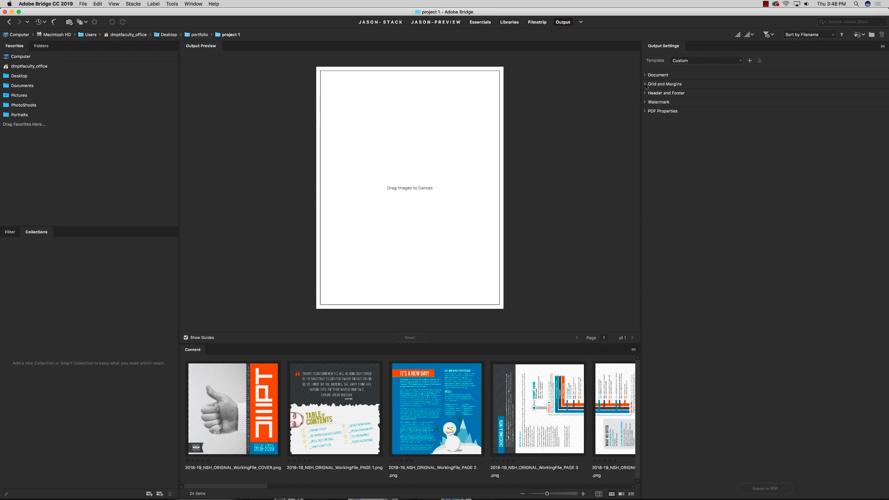
{"action": "left_click", "coordinate": [645, 84]}
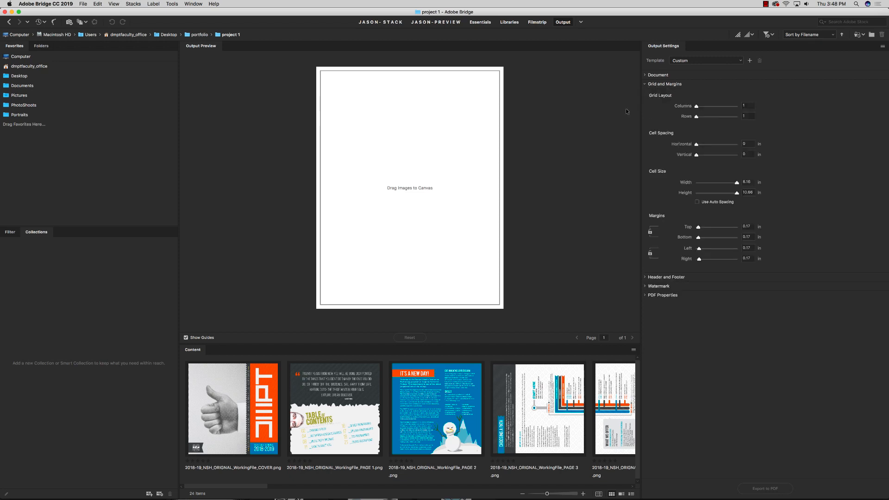
{"action": "left_click", "coordinate": [645, 85]}
{"action": "left_click", "coordinate": [646, 93]}
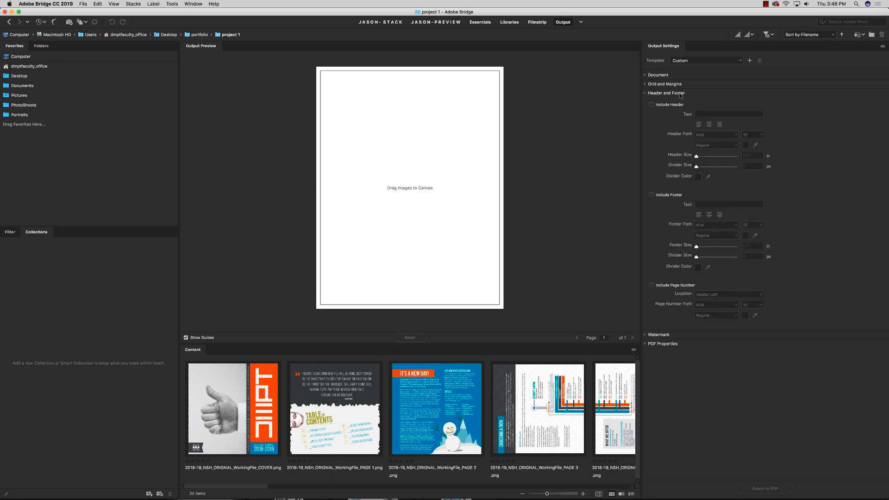
{"action": "left_click", "coordinate": [652, 105]}
{"action": "left_click", "coordinate": [704, 114]}
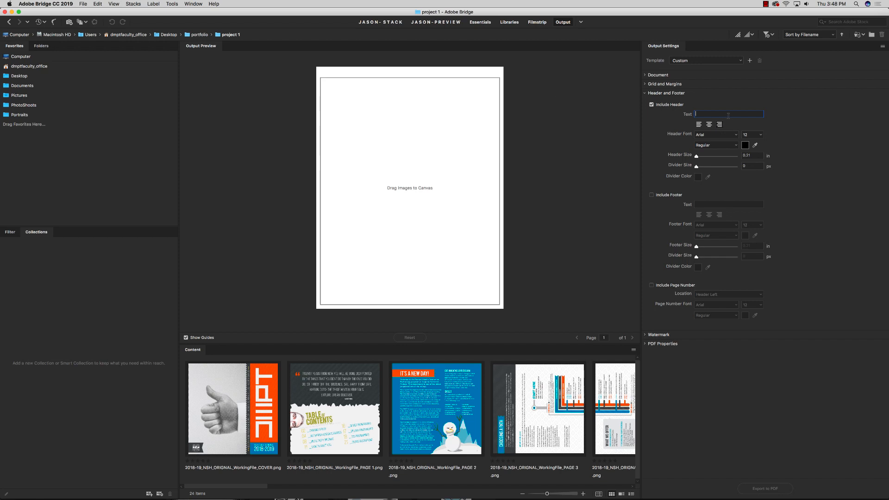
{"action": "type", "text": "Your Name - 2115 Midterm Portfolio"}
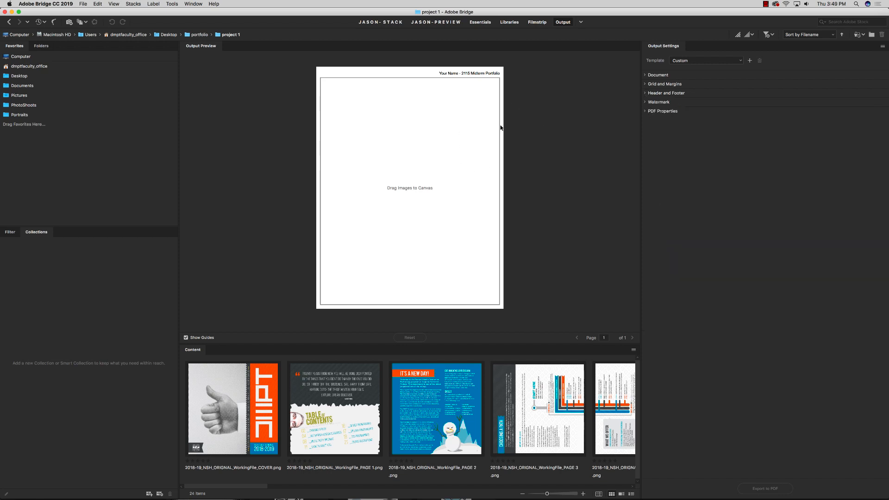
Place the COVER, PAGE 1 and PAGE 2 images together on the output canvas
{"action": "left_click", "coordinate": [260, 401]}
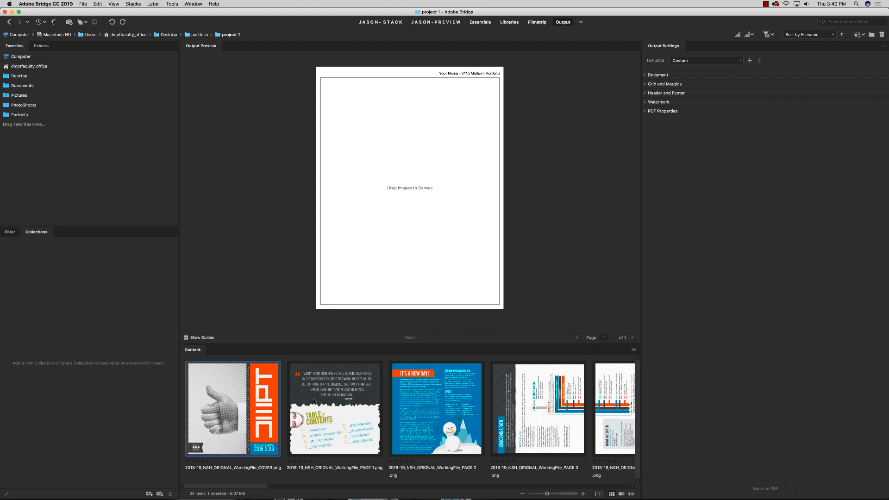
{"action": "left_click", "coordinate": [377, 402], "text": "shift"}
{"action": "left_click", "coordinate": [418, 401], "text": "shift"}
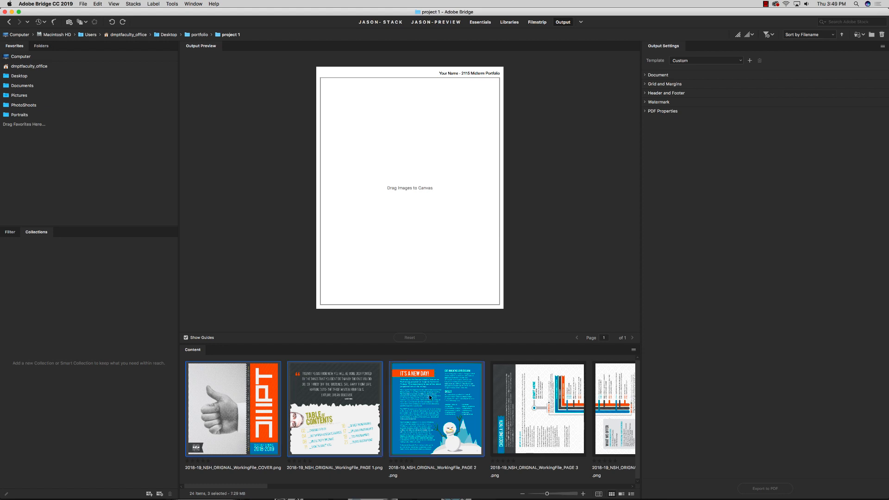
{"action": "left_click_drag", "start_coordinate": [245, 401], "coordinate": [324, 271]}
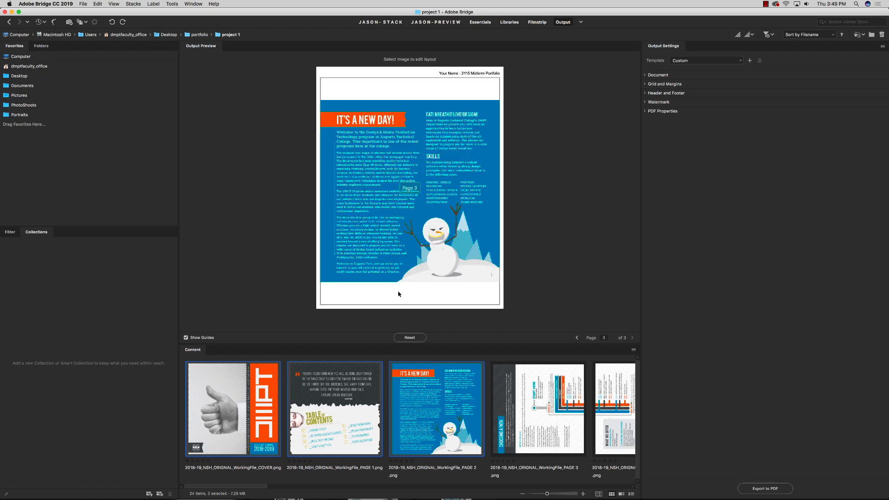
Add the PAGE 7, PAGE 8 and PAGE 9 images to the output canvas
{"action": "scroll", "coordinate": [441, 396], "scroll_direction": "right", "scroll_amount": 5}
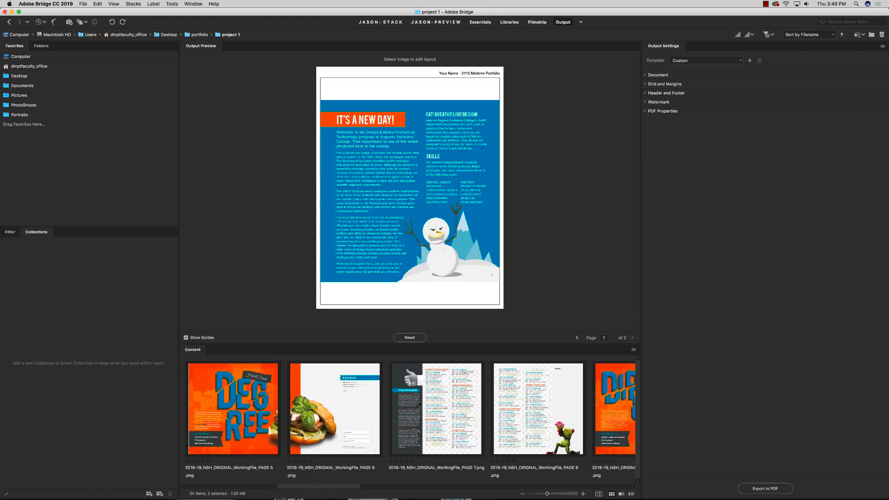
{"action": "left_click", "coordinate": [441, 396]}
{"action": "scroll", "coordinate": [441, 396], "scroll_direction": "right", "scroll_amount": 3}
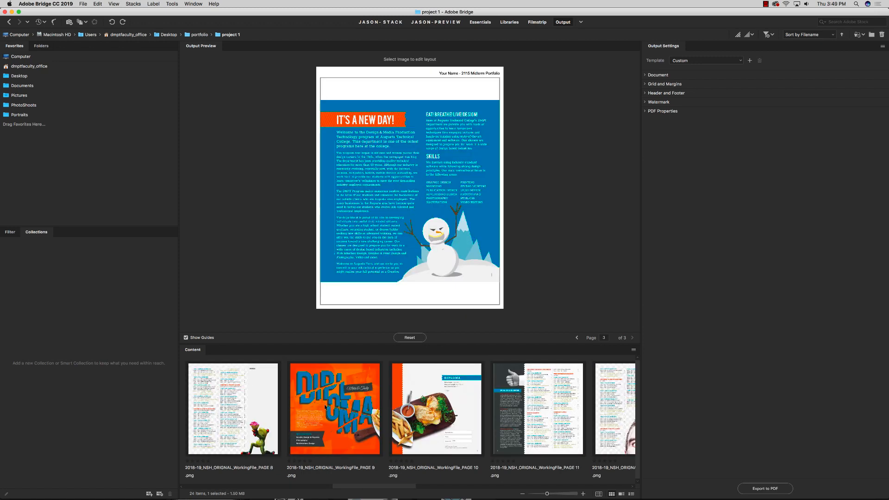
{"action": "left_click", "coordinate": [250, 414], "text": "shift"}
{"action": "left_click", "coordinate": [318, 406], "text": "shift"}
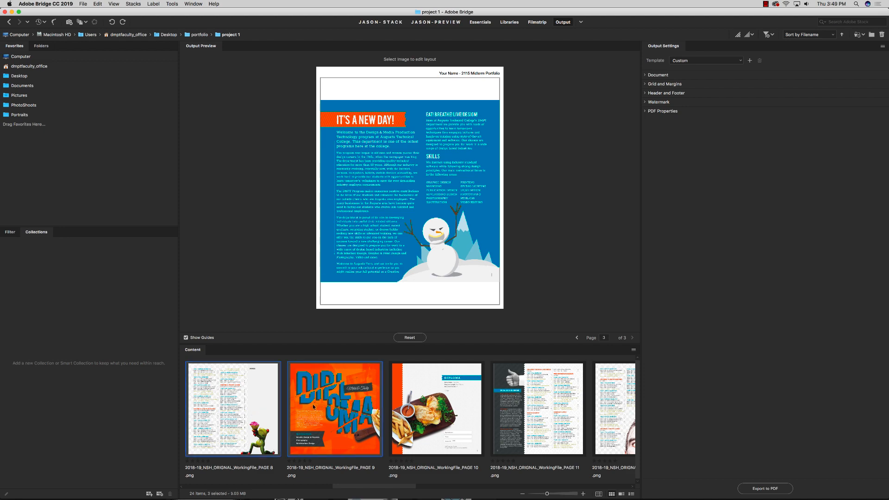
{"action": "left_click_drag", "start_coordinate": [313, 406], "coordinate": [381, 267]}
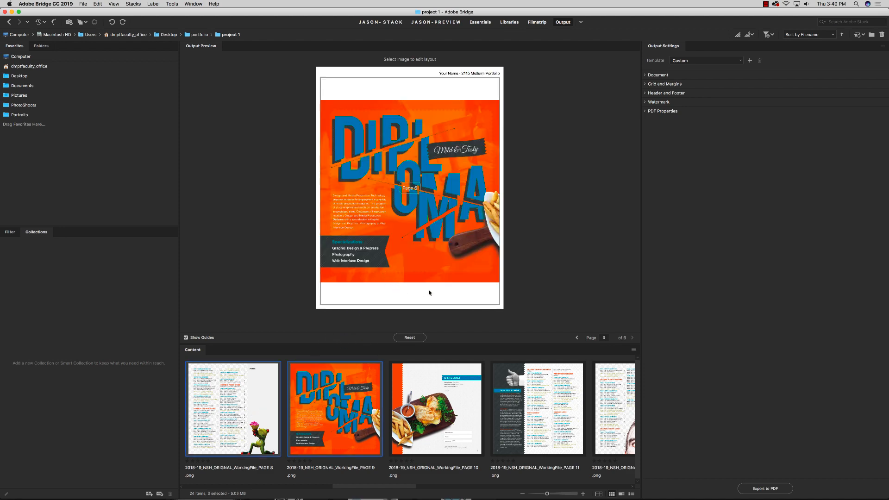
Extend the image selection with PAGE 15 and PAGE 16 and add all selected images to the output canvas
{"action": "scroll", "coordinate": [451, 384], "scroll_direction": "right", "scroll_amount": 10}
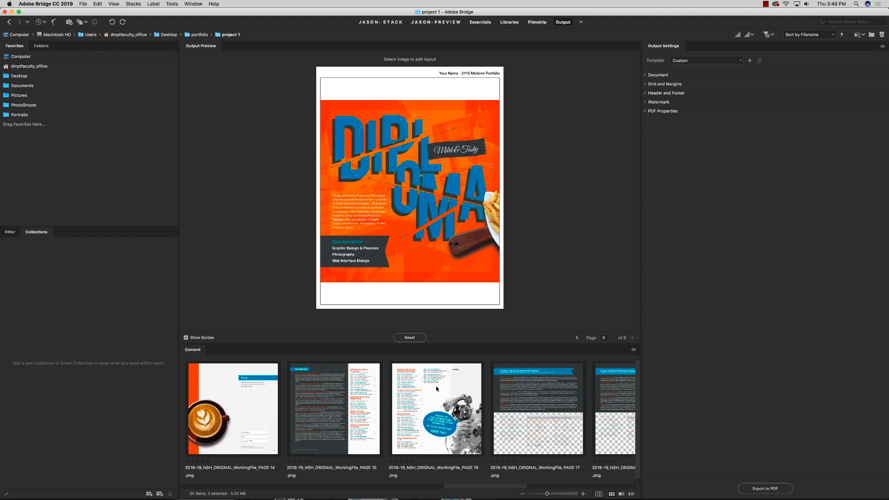
{"action": "left_click", "coordinate": [341, 397], "text": "super"}
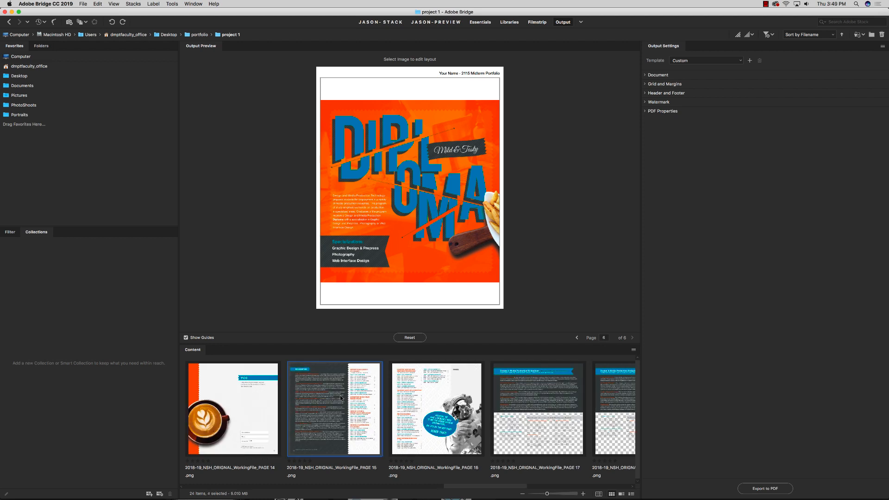
{"action": "left_click", "coordinate": [440, 397], "text": "super"}
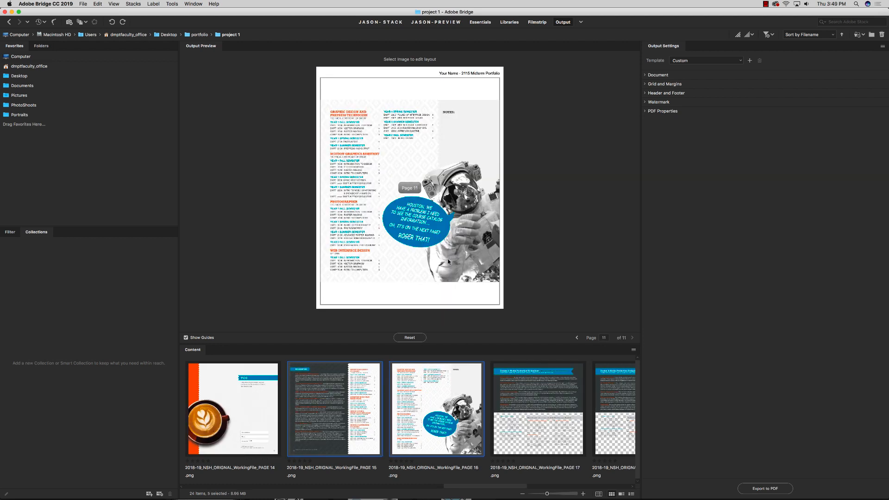
Add the PAGE 21 and PAGE 23 images to the output canvas
{"action": "scroll", "coordinate": [490, 372], "scroll_direction": "right", "scroll_amount": 8}
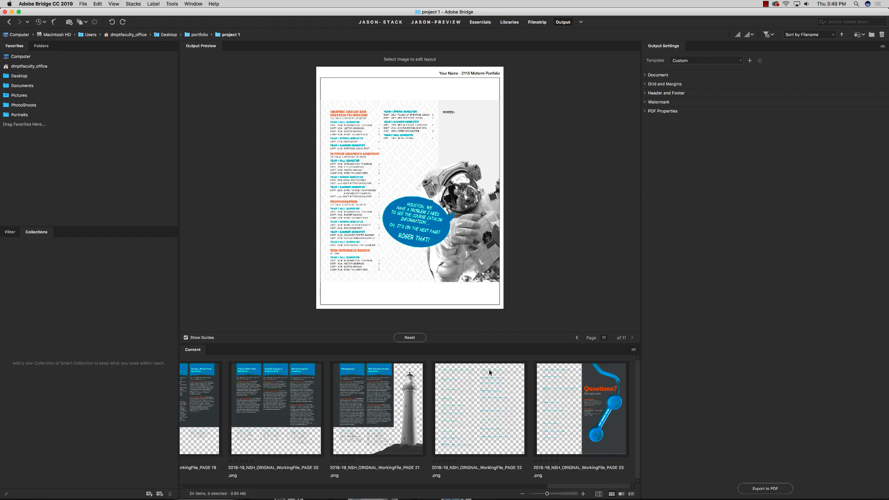
{"action": "left_click", "coordinate": [414, 406]}
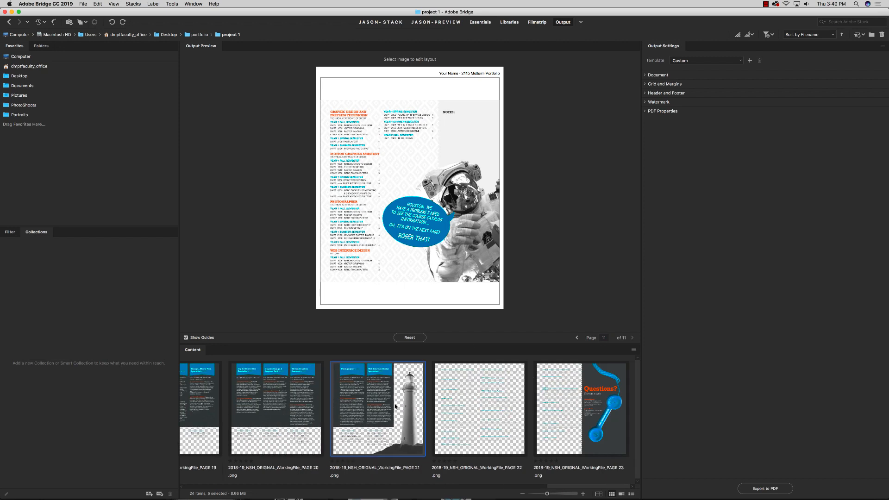
{"action": "left_click", "coordinate": [572, 414], "text": "super"}
{"action": "left_click_drag", "start_coordinate": [387, 393], "coordinate": [397, 282]}
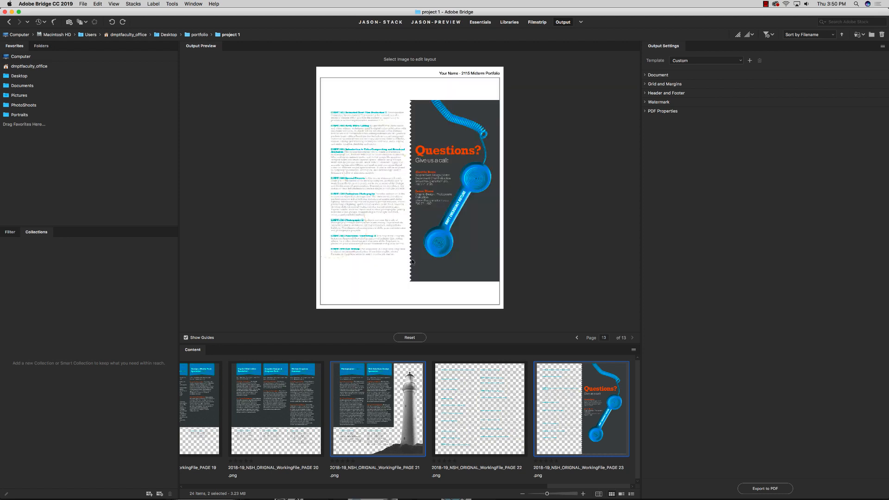
Review the output preview backward from the last page to the cover page
{"action": "left_click", "coordinate": [577, 339]}
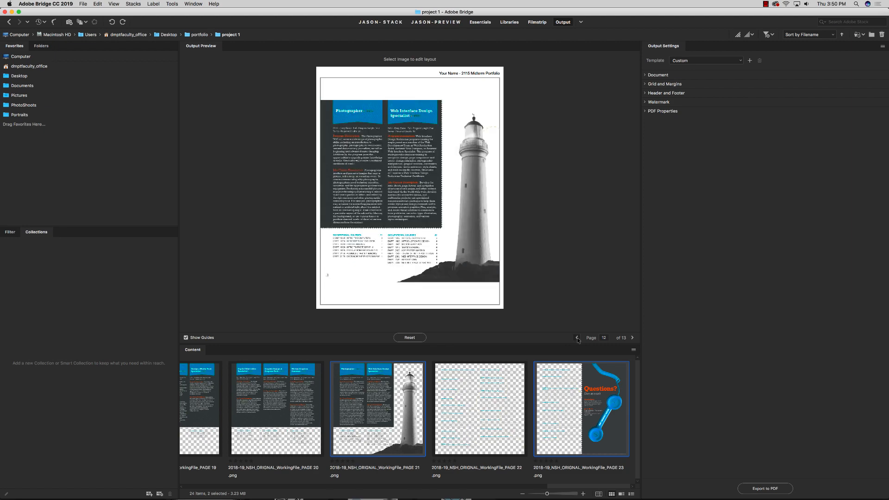
{"action": "left_click", "coordinate": [578, 338]}
{"action": "left_click", "coordinate": [577, 339]}
{"action": "left_click", "coordinate": [577, 338]}
{"action": "left_click", "coordinate": [577, 338]}
{"action": "left_click", "coordinate": [577, 338]}
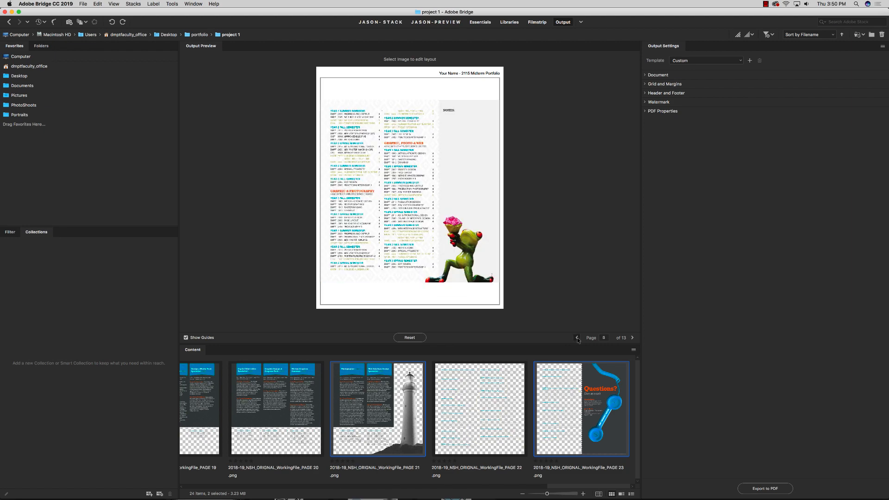
{"action": "left_click", "coordinate": [577, 338]}
{"action": "left_click", "coordinate": [578, 338]}
{"action": "left_click", "coordinate": [577, 338]}
{"action": "left_click", "coordinate": [577, 339]}
{"action": "left_click", "coordinate": [578, 339]}
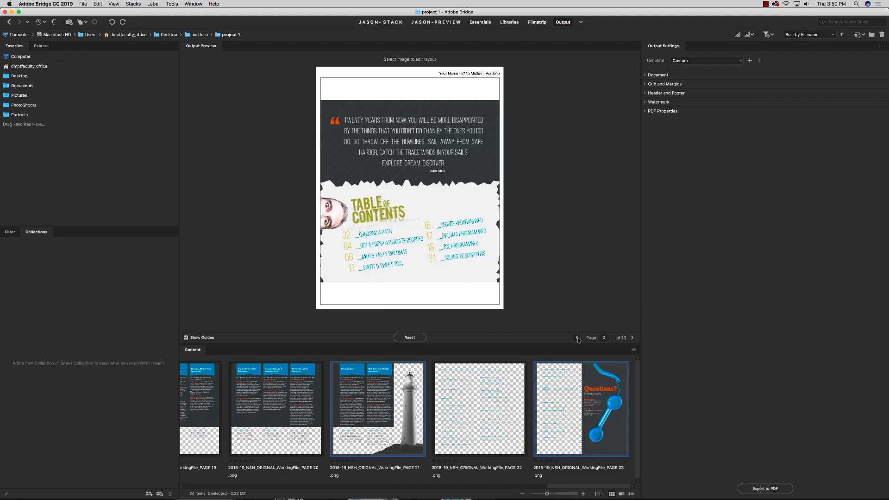
{"action": "left_click", "coordinate": [578, 338]}
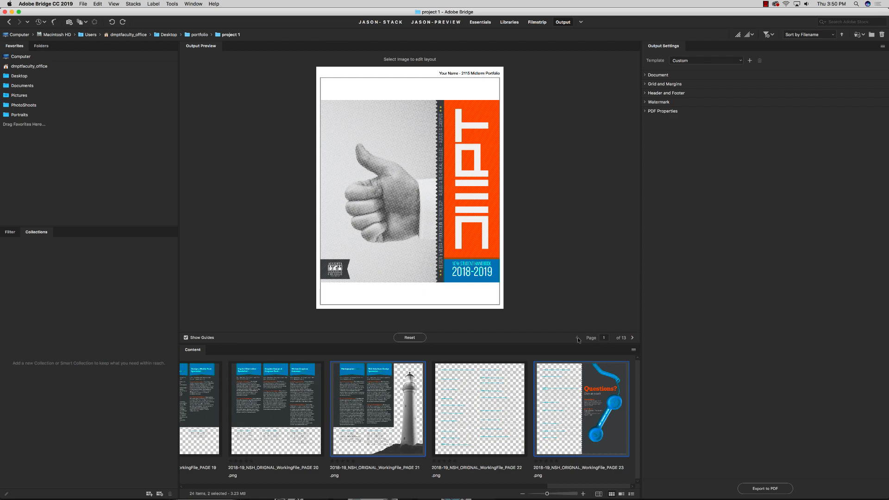
Review the output preview forward from the cover through to page 12, the lighthouse page
{"action": "left_click", "coordinate": [633, 338]}
{"action": "left_click", "coordinate": [632, 338]}
{"action": "left_click", "coordinate": [632, 338]}
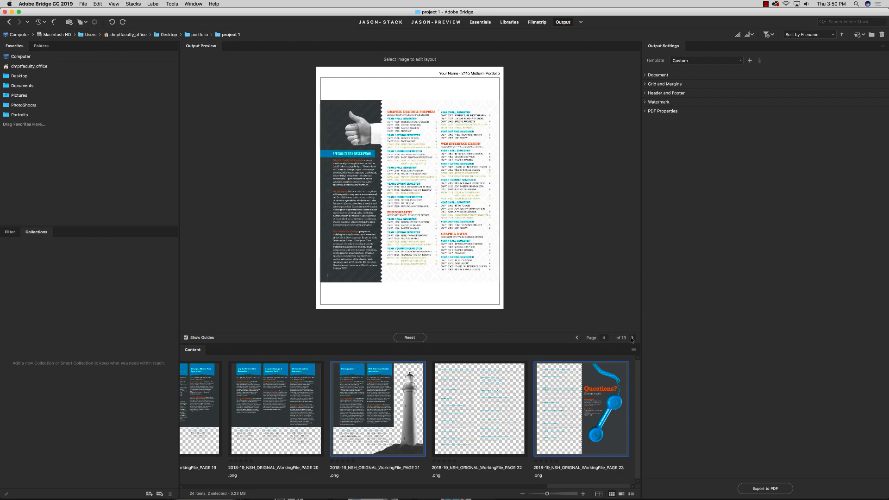
{"action": "left_click", "coordinate": [632, 338]}
{"action": "left_click", "coordinate": [633, 339]}
{"action": "left_click", "coordinate": [632, 338]}
{"action": "left_click", "coordinate": [632, 339]}
{"action": "left_click", "coordinate": [633, 338]}
{"action": "left_click", "coordinate": [632, 339]}
{"action": "left_click", "coordinate": [632, 338]}
{"action": "left_click", "coordinate": [632, 338]}
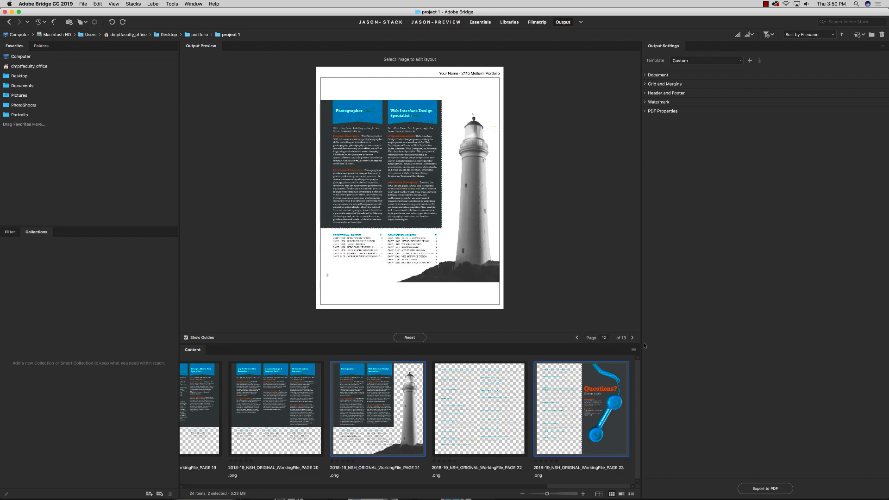
Export the layout to the Desktop as a PDF named YourName_2115_Midterm Portfolio
{"action": "left_click", "coordinate": [765, 489]}
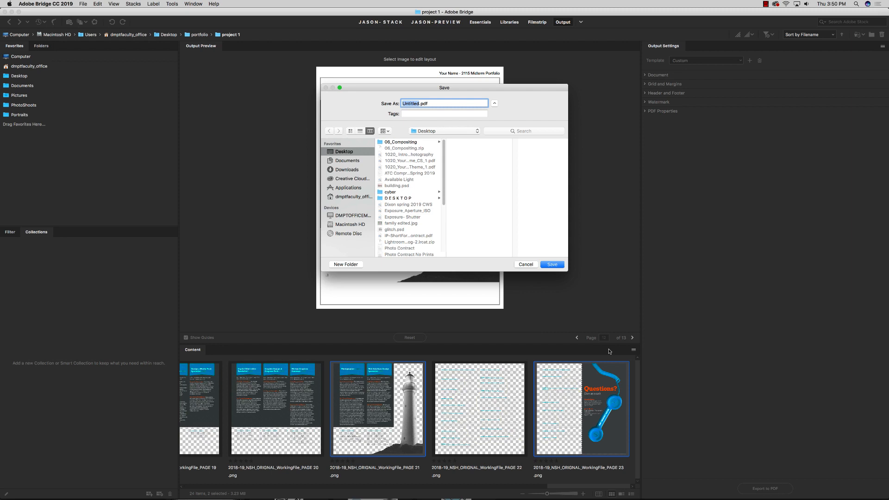
{"action": "type", "text": "YourName"}
{"action": "type", "text": " 2115 "}
{"action": "type", "text": "Midterm Portfolio"}
{"action": "left_click", "coordinate": [551, 264]}
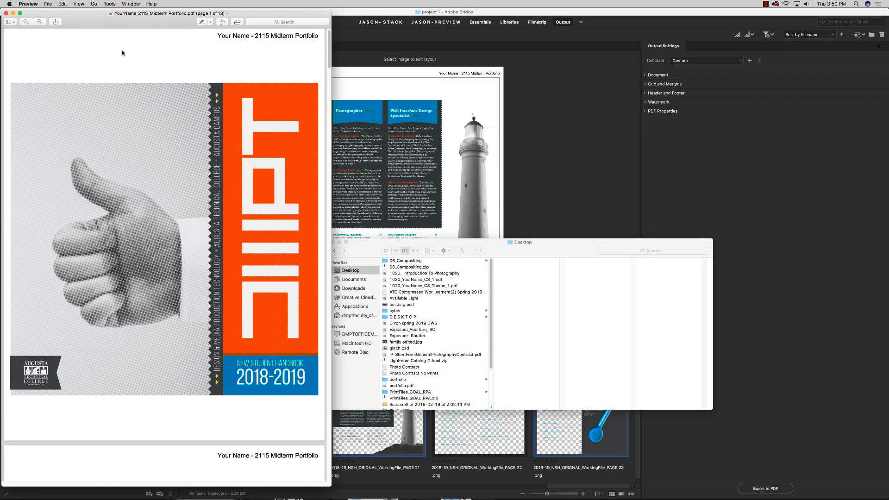
Switch to Finder and select YourName_2115_Midterm Portfolio.pdf in the Desktop folder
{"action": "left_click", "coordinate": [374, 245]}
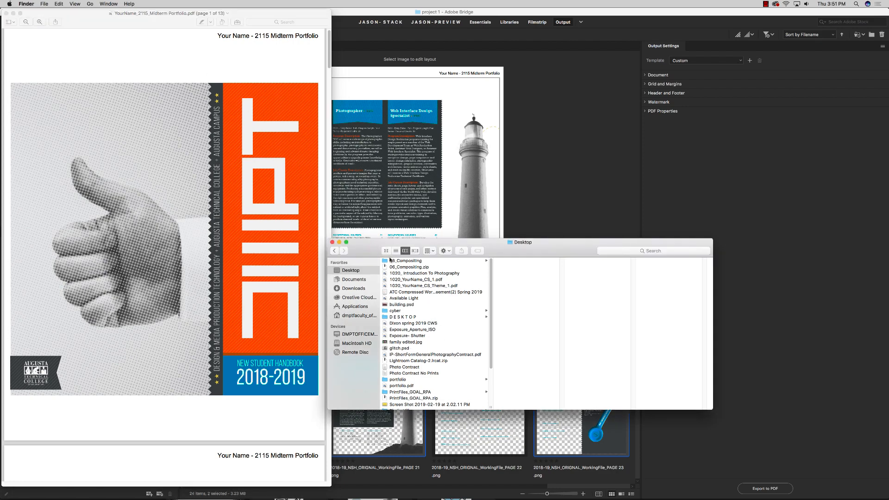
{"action": "scroll", "coordinate": [480, 320], "scroll_direction": "down", "scroll_amount": 3}
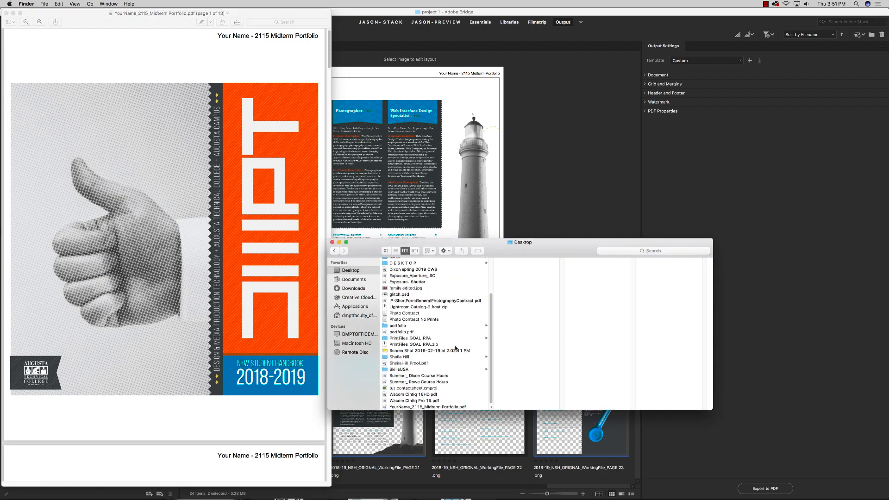
{"action": "double_click", "coordinate": [409, 407]}
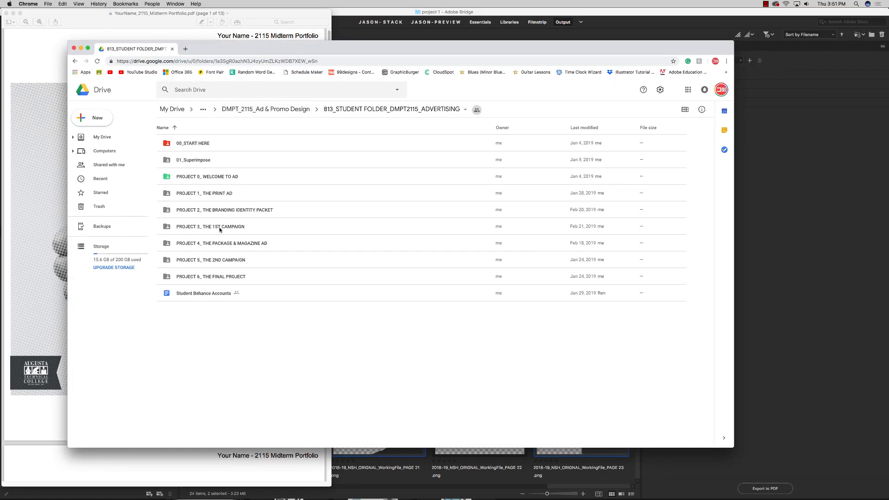
In Google Drive, create a folder named Midterm Portfolios inside 813_STUDENT FOLDER_DMPT2115_ADVERTISING
{"action": "right_click", "coordinate": [206, 323]}
{"action": "left_click", "coordinate": [235, 329]}
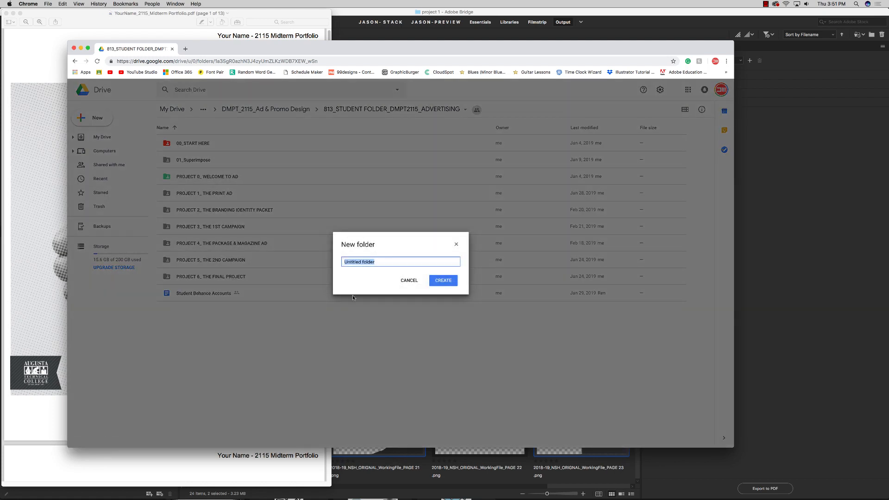
{"action": "type", "text": "Midterm Portfolios"}
{"action": "key", "text": "Return"}
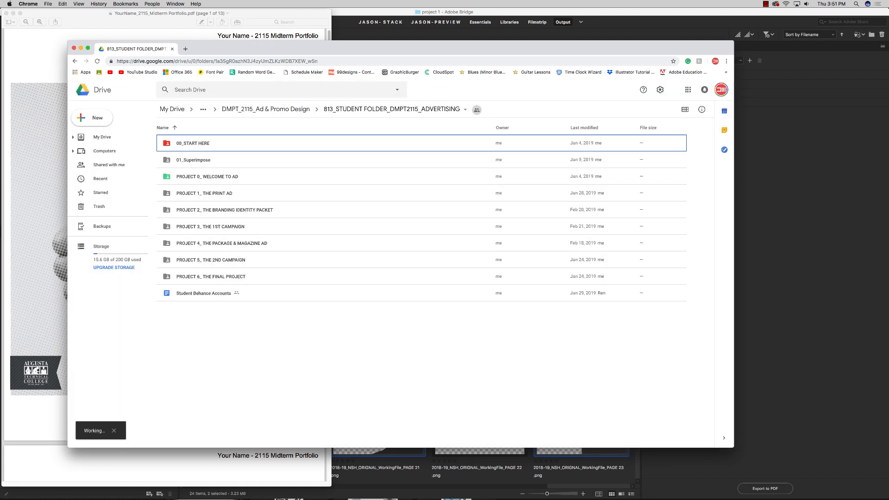
Change the Midterm Portfolios folder's color to red
{"action": "right_click", "coordinate": [177, 179]}
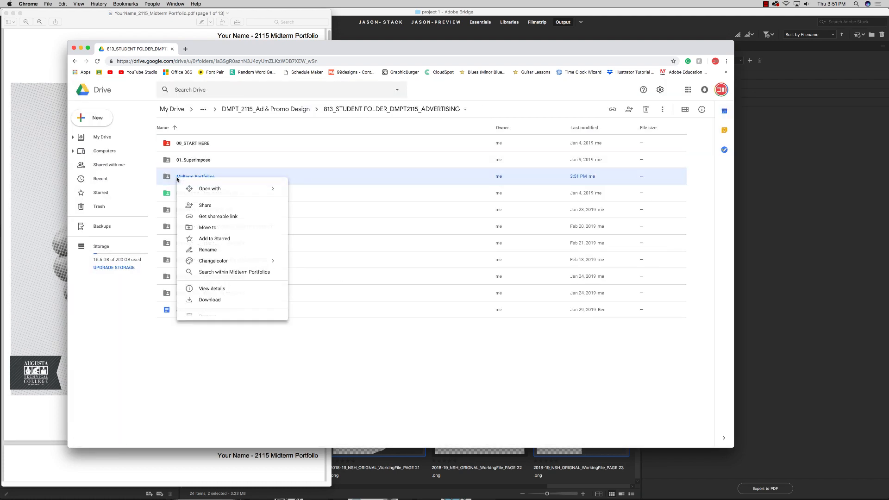
{"action": "mouse_move", "coordinate": [215, 266]}
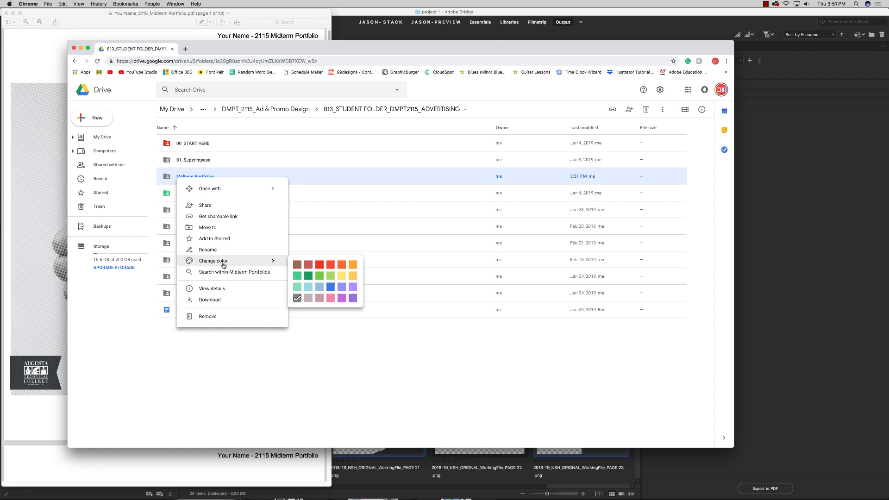
{"action": "left_click", "coordinate": [321, 268]}
{"action": "left_click", "coordinate": [260, 348]}
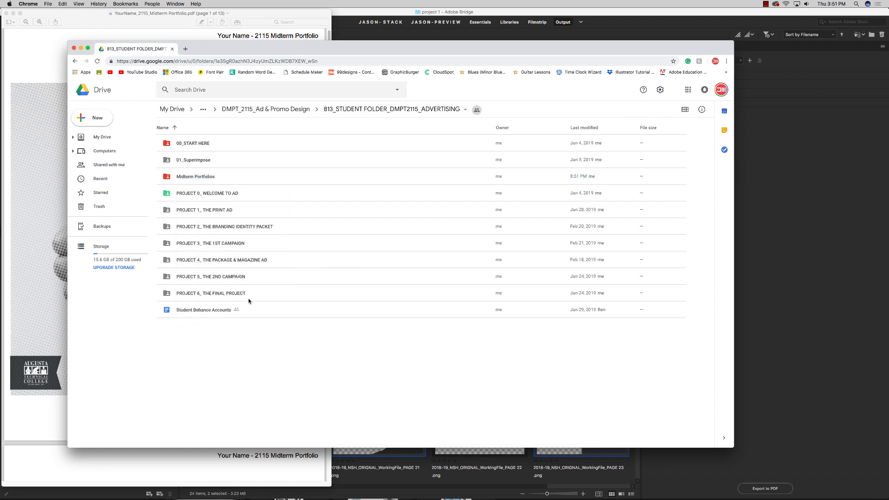
Open the Midterm Portfolios folder and upload YourName_2115_Midterm Portfolio.pdf from the Finder Desktop folder into it
{"action": "double_click", "coordinate": [187, 179]}
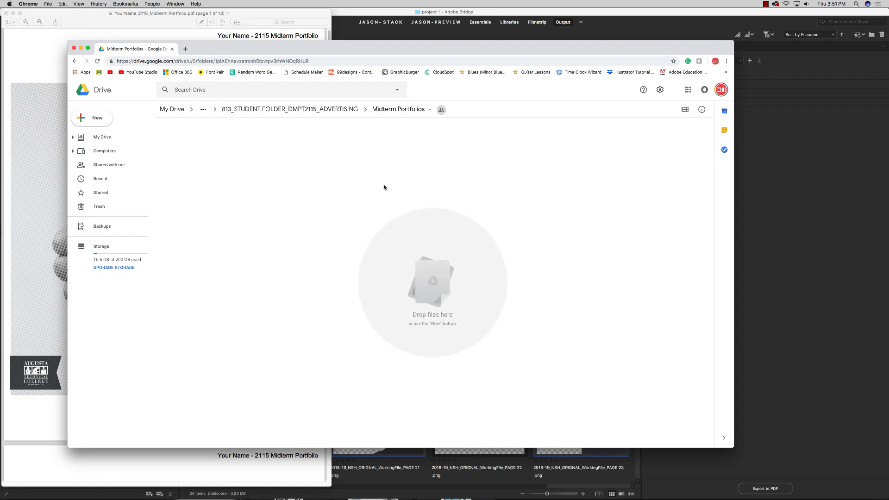
{"action": "key", "text": "super+Tab"}
{"action": "left_click", "coordinate": [319, 258]}
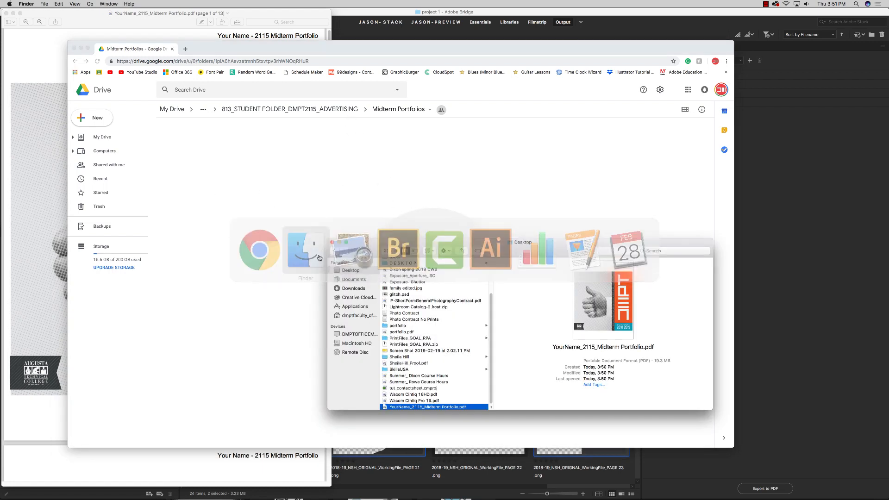
{"action": "left_click_drag", "start_coordinate": [420, 408], "coordinate": [329, 185]}
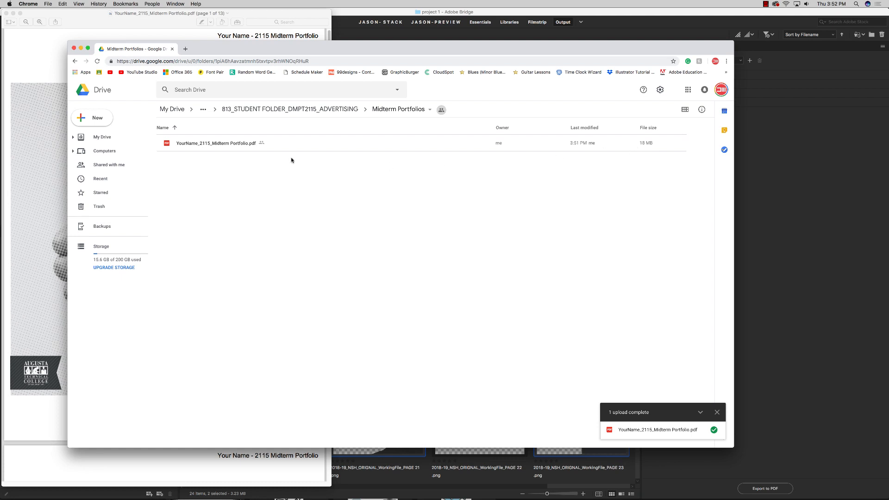
Open the uploaded YourName_2115_Midterm Portfolio.pdf in Drive's preview and look through its first pages
{"action": "double_click", "coordinate": [227, 145]}
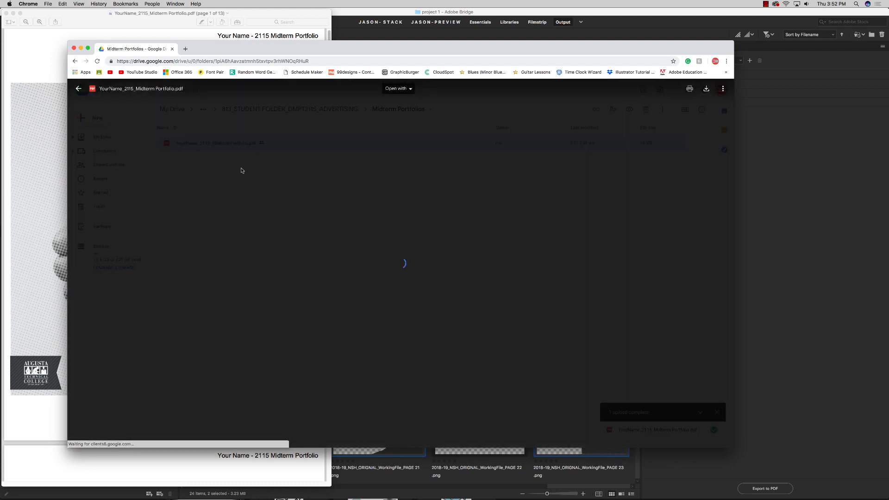
{"action": "scroll", "coordinate": [474, 239], "scroll_direction": "down", "scroll_amount": 10}
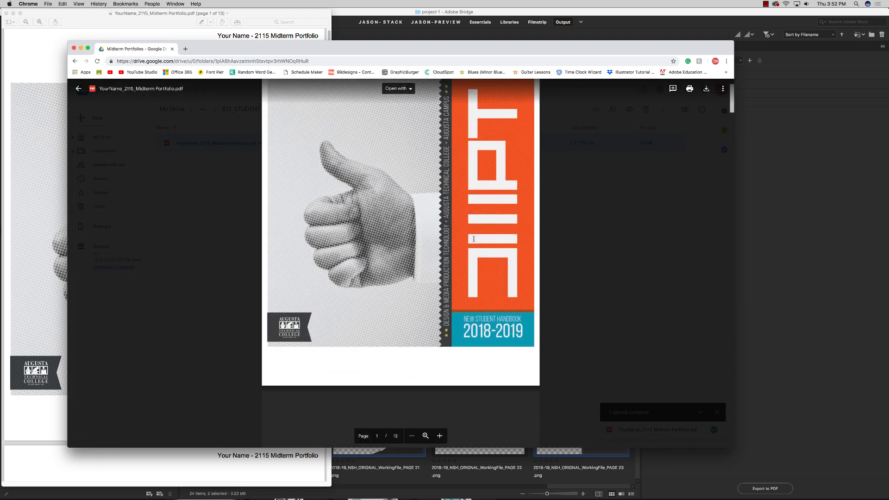
{"action": "scroll", "coordinate": [474, 239], "scroll_direction": "down", "scroll_amount": 10}
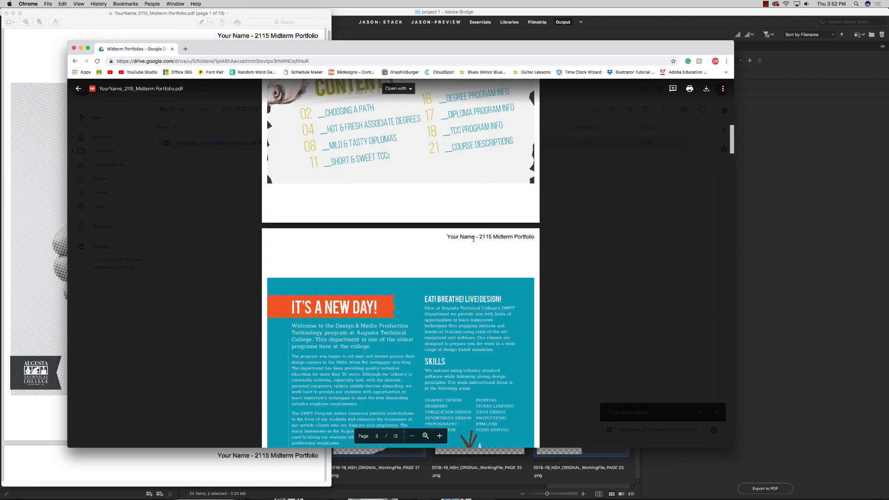
{"action": "scroll", "coordinate": [474, 239], "scroll_direction": "down", "scroll_amount": 10}
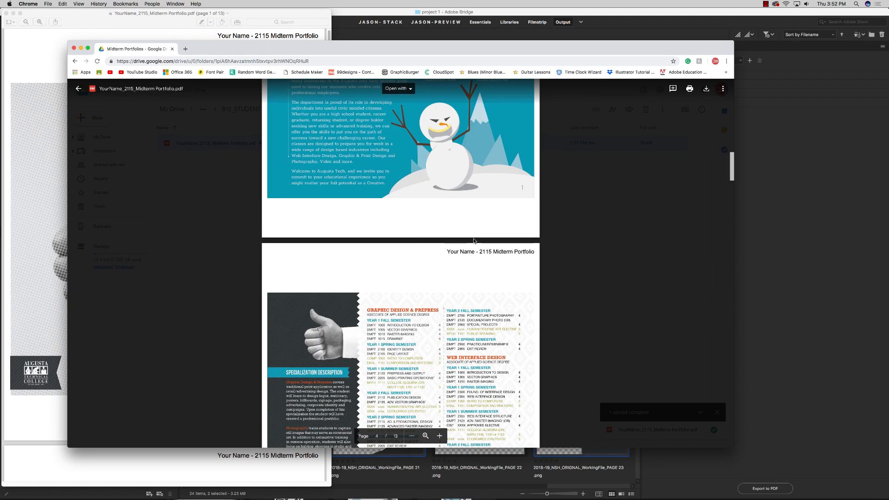